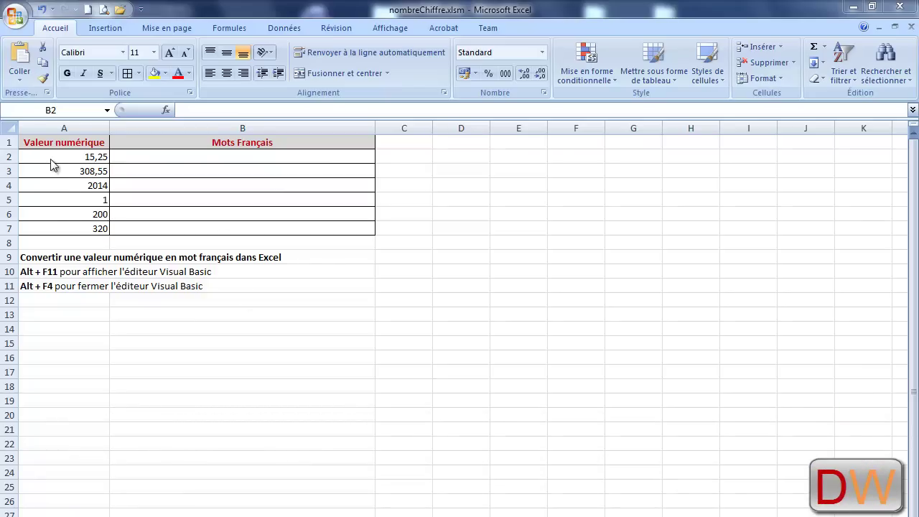
- Turn on 'Afficher l'onglet Développeur dans le ruban' in Options Excel so the Développeur tab appears
{"action": "left_click", "coordinate": [138, 156]}
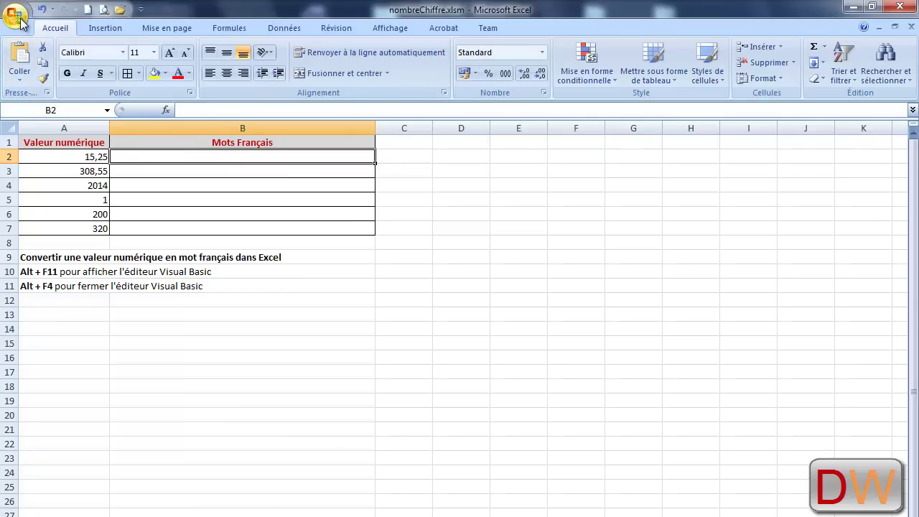
{"action": "left_click", "coordinate": [21, 22]}
{"action": "left_click", "coordinate": [315, 327]}
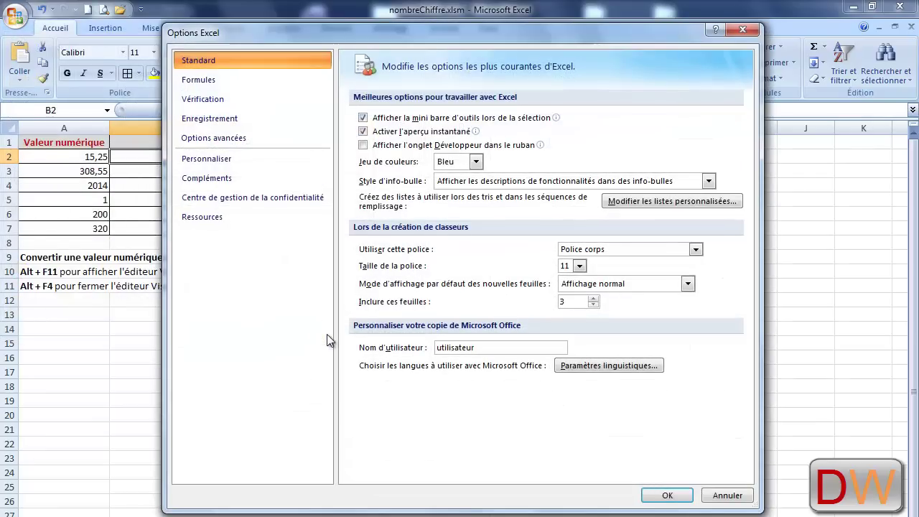
{"action": "left_click", "coordinate": [362, 145]}
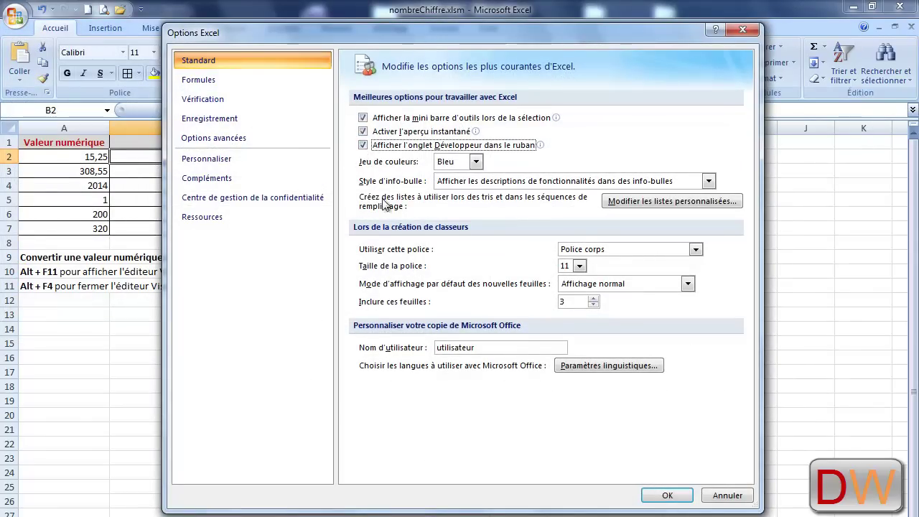
{"action": "left_click", "coordinate": [666, 495]}
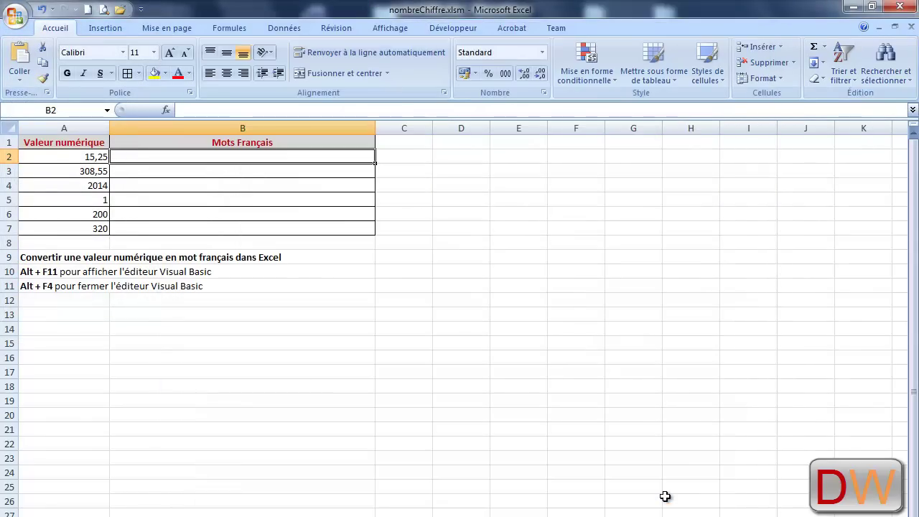
- From the Développeur tab, open Visual Basic and insert a blank Module1 into nombreChiffre.xlsm
{"action": "left_click", "coordinate": [452, 30]}
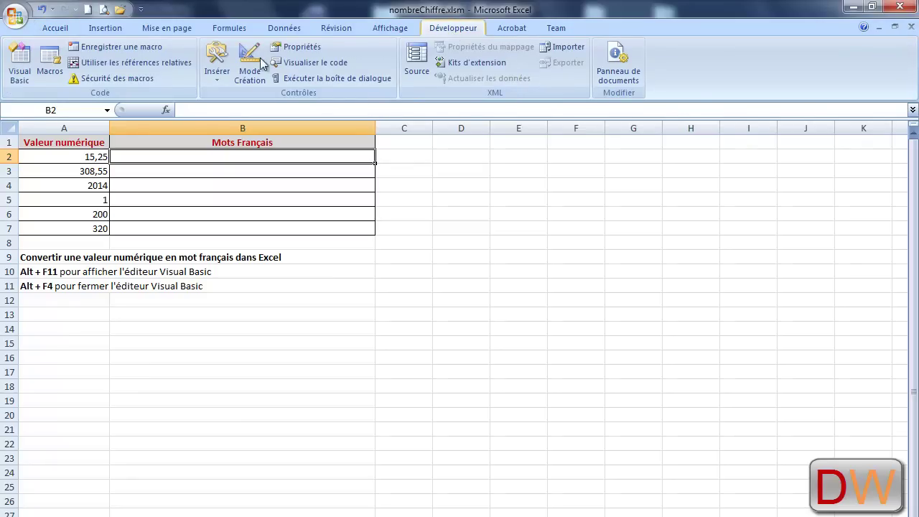
{"action": "left_click", "coordinate": [21, 76]}
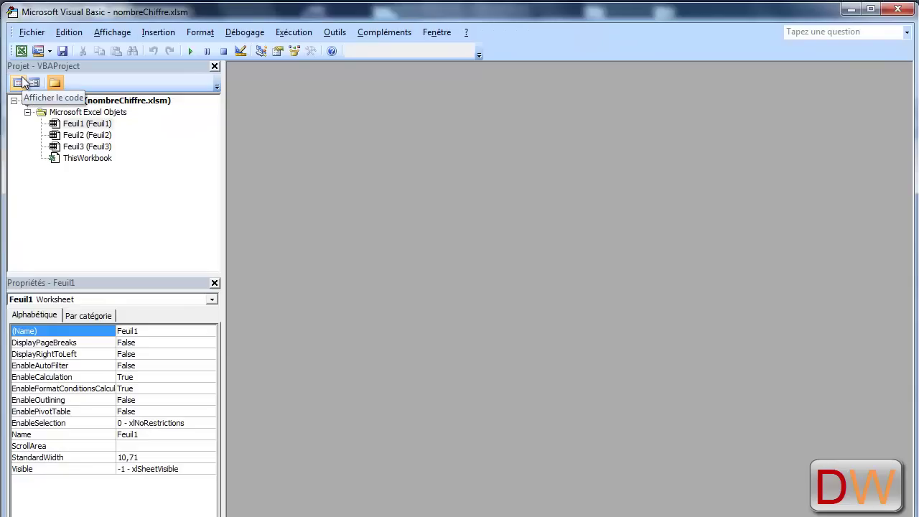
{"action": "left_click", "coordinate": [153, 35]}
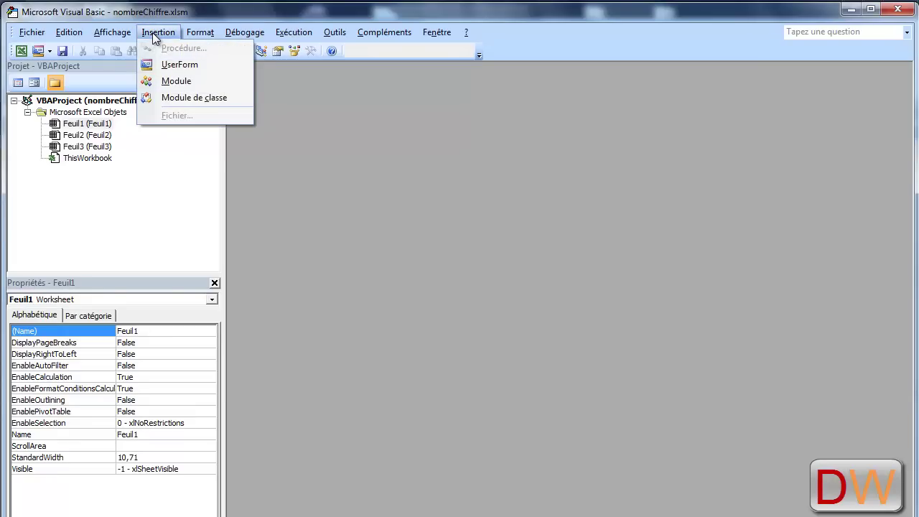
{"action": "left_click", "coordinate": [173, 82]}
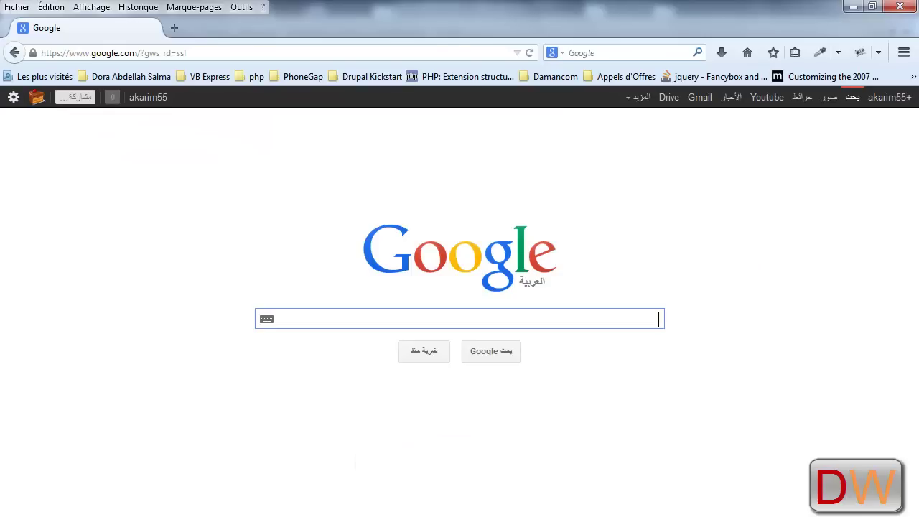
- Search Google for 'convertir une valeur numérique en mots français dans excel' and open the Microsoft support article
{"action": "right_click", "coordinate": [325, 321]}
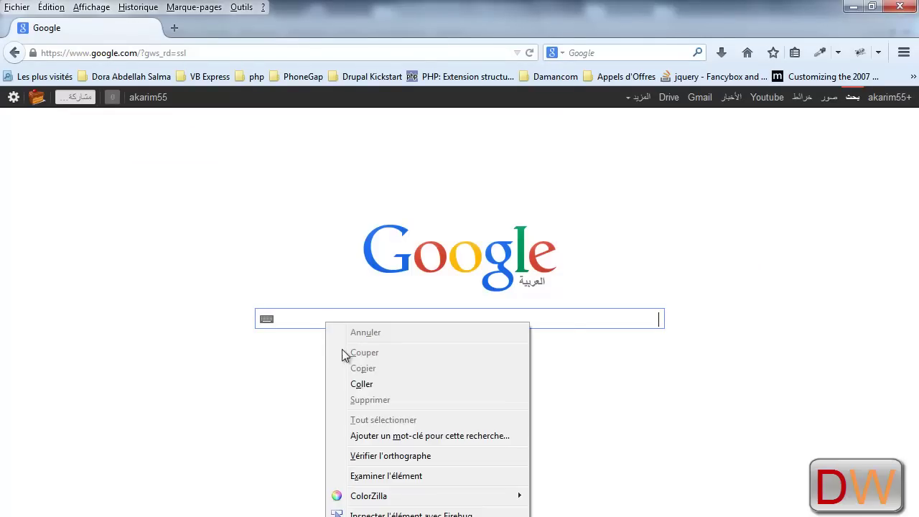
{"action": "left_click", "coordinate": [362, 385]}
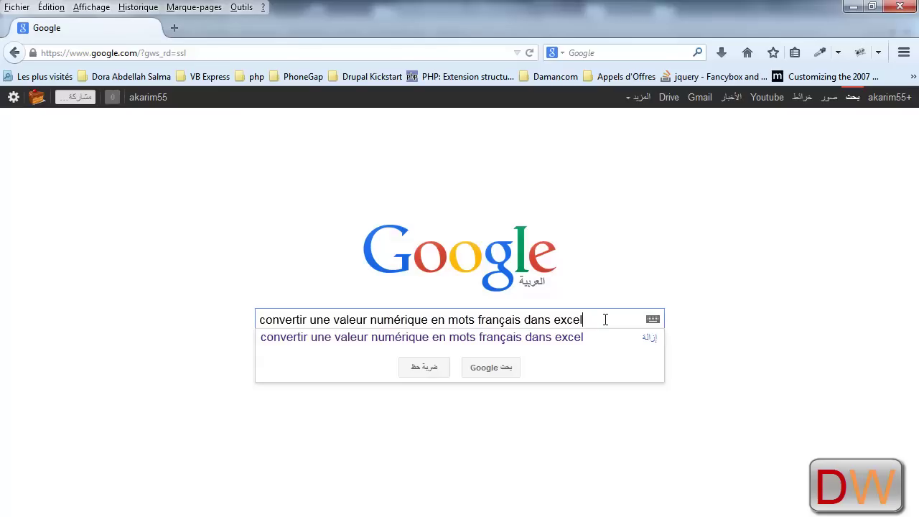
{"action": "key", "text": "Return"}
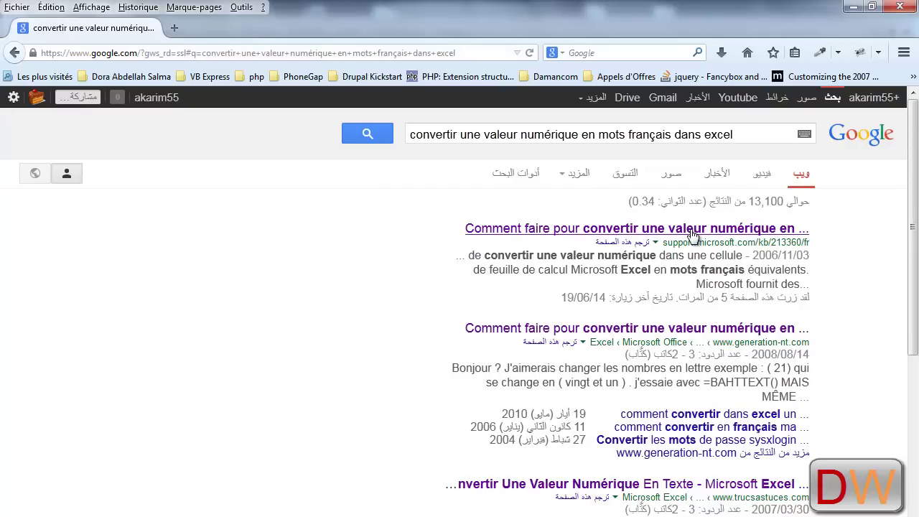
{"action": "left_click", "coordinate": [691, 235]}
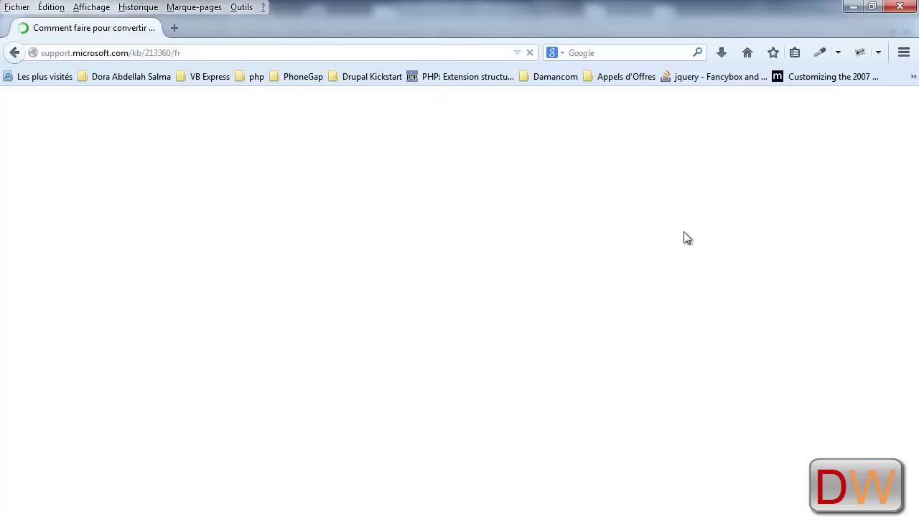
- Copy the SpellNumber example code from the support article, then minimize Firefox
{"action": "scroll", "coordinate": [318, 457], "scroll_direction": "down", "scroll_amount": 3}
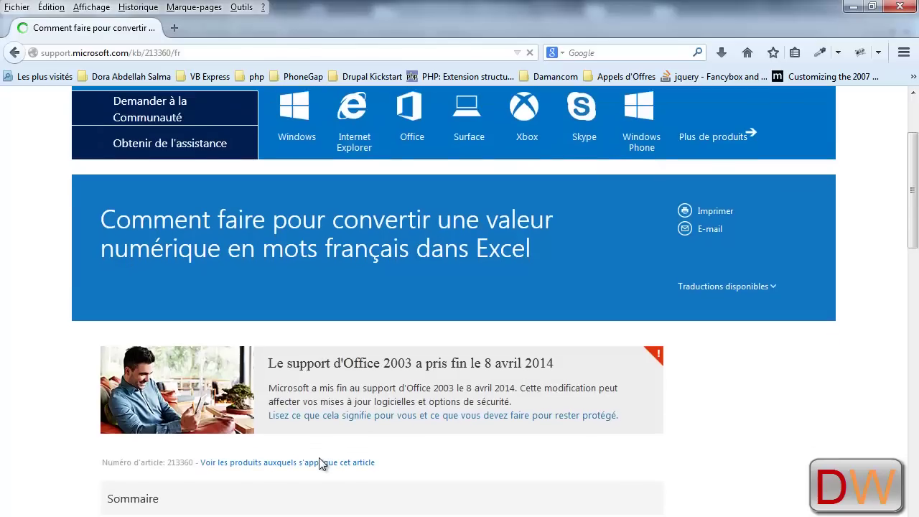
{"action": "scroll", "coordinate": [319, 457], "scroll_direction": "down", "scroll_amount": 4}
{"action": "scroll", "coordinate": [319, 457], "scroll_direction": "down", "scroll_amount": 5}
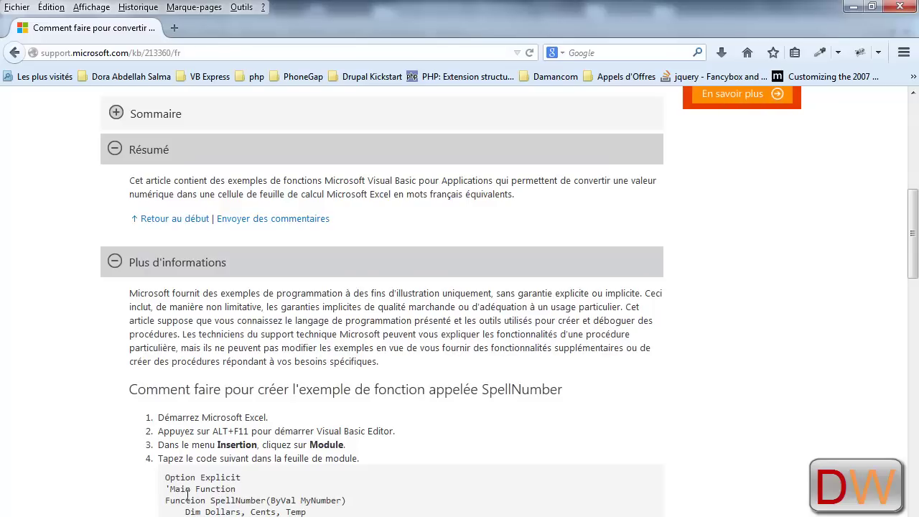
{"action": "mouse_move", "coordinate": [164, 477]}
{"action": "left_mouse_down"}
{"action": "mouse_move", "coordinate": [235, 419]}
{"action": "mouse_move", "coordinate": [237, 513]}
{"action": "left_mouse_up"}
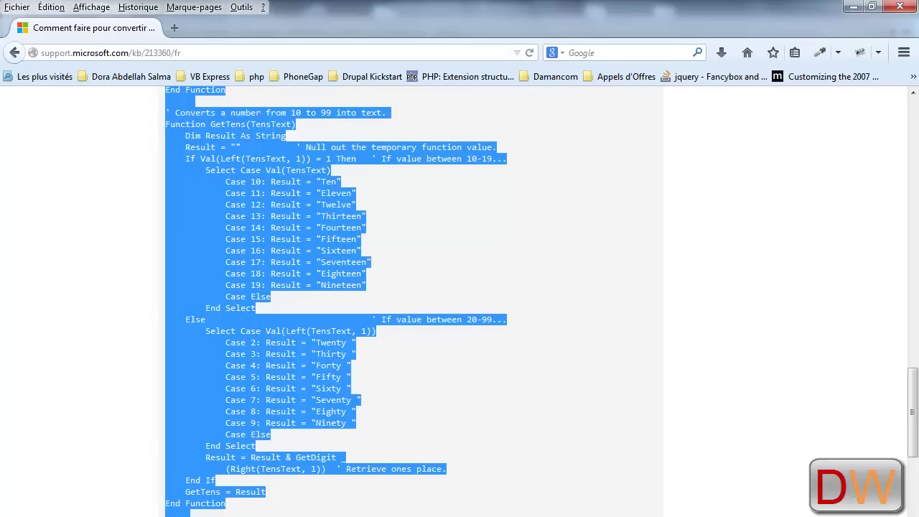
{"action": "right_click", "coordinate": [227, 216]}
{"action": "left_click", "coordinate": [252, 232]}
{"action": "left_click", "coordinate": [853, 9]}
- Paste the SpellNumber code into Module1 and close the editor with Alt+F4
{"action": "right_click", "coordinate": [403, 166]}
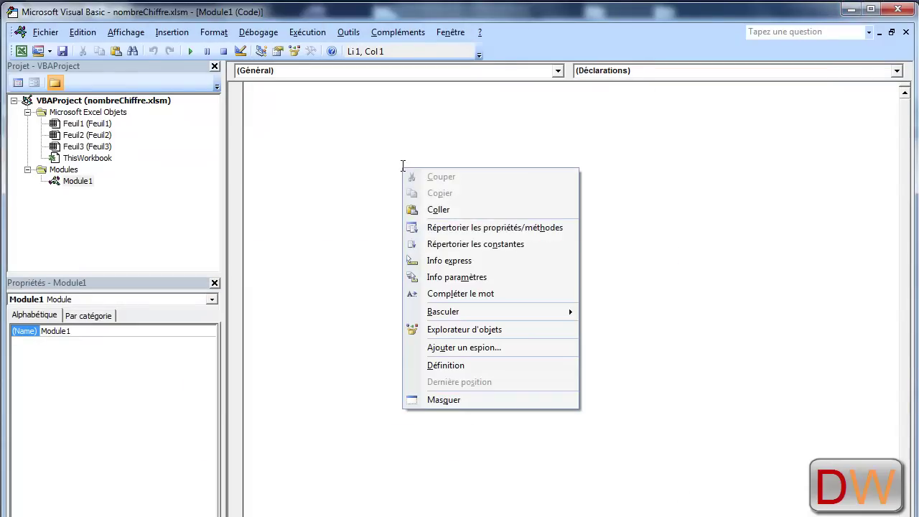
{"action": "left_click", "coordinate": [443, 211]}
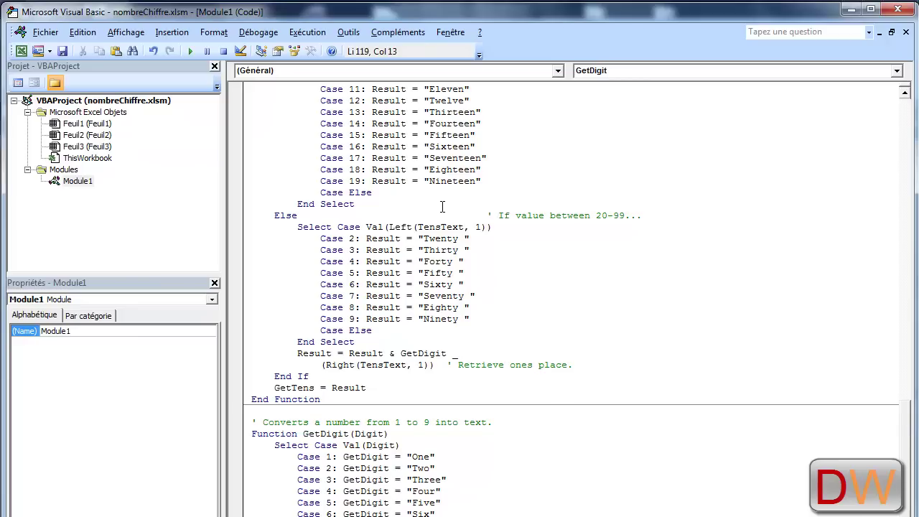
{"action": "key", "text": "alt+F4"}
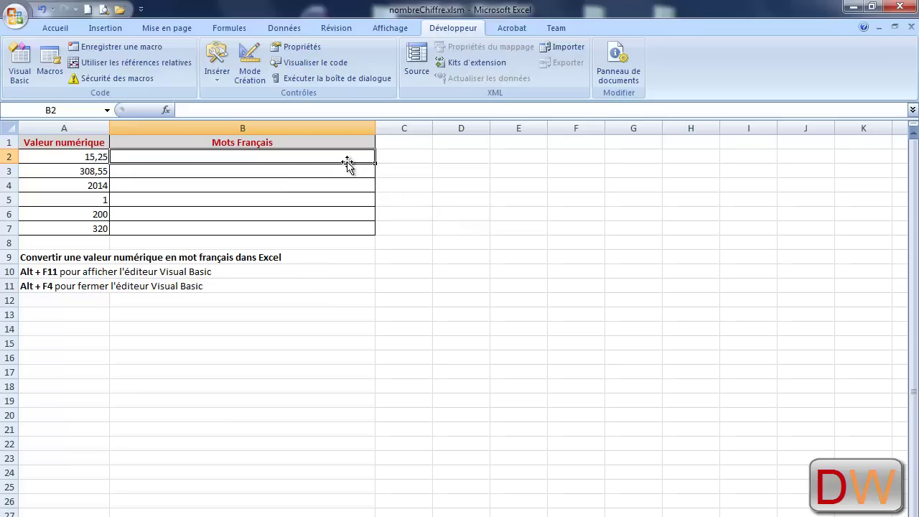
- Enter =SpellNumber(A2) in B2 so it displays 'Fifteen Dollars and Twenty Five Cents'
{"action": "type", "text": "="}
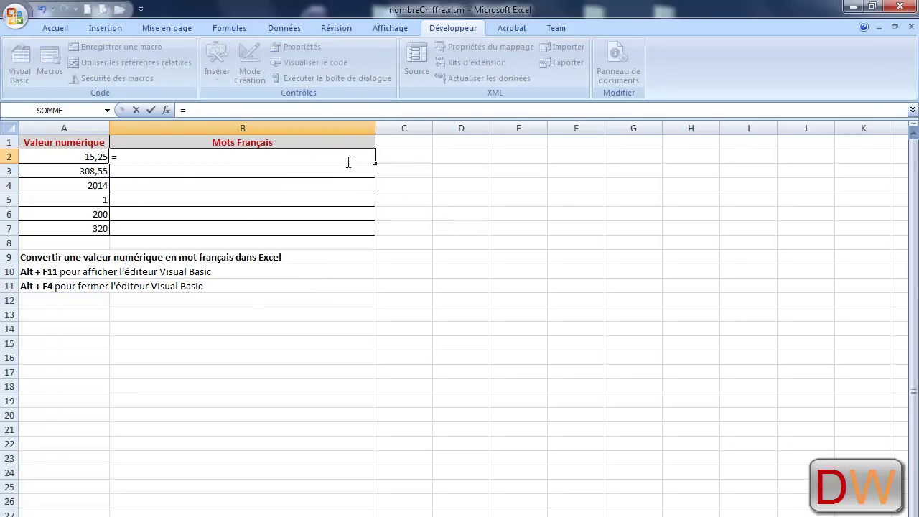
{"action": "type", "text": "spe"}
{"action": "key", "text": "Tab"}
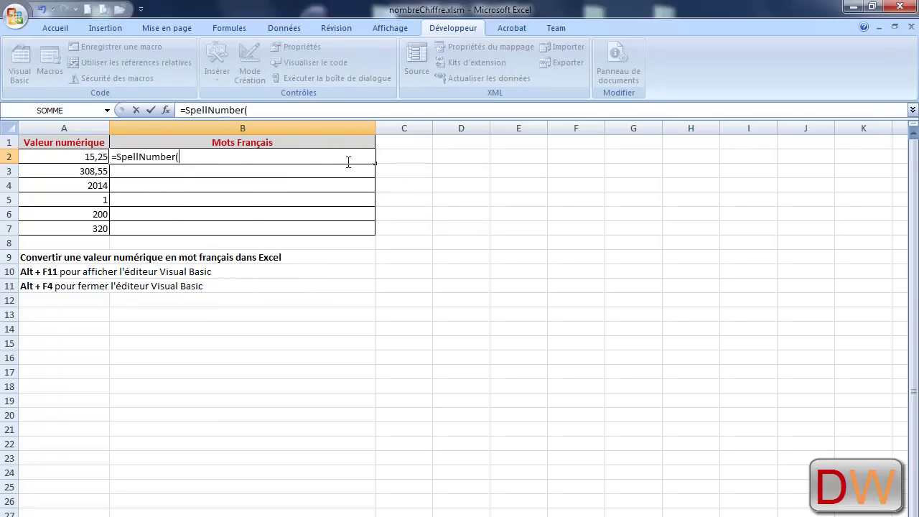
{"action": "left_click", "coordinate": [87, 157]}
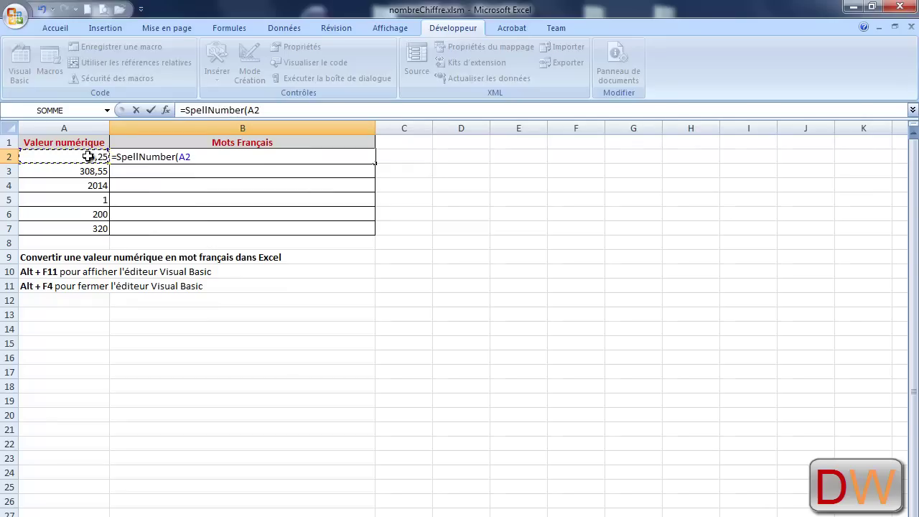
{"action": "type", "text": ")"}
{"action": "key", "text": "Return"}
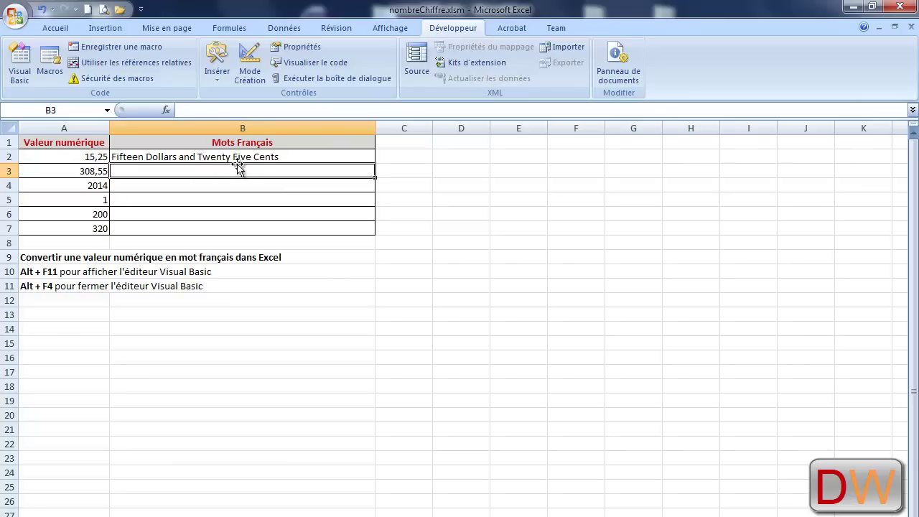
{"action": "left_click", "coordinate": [268, 159]}
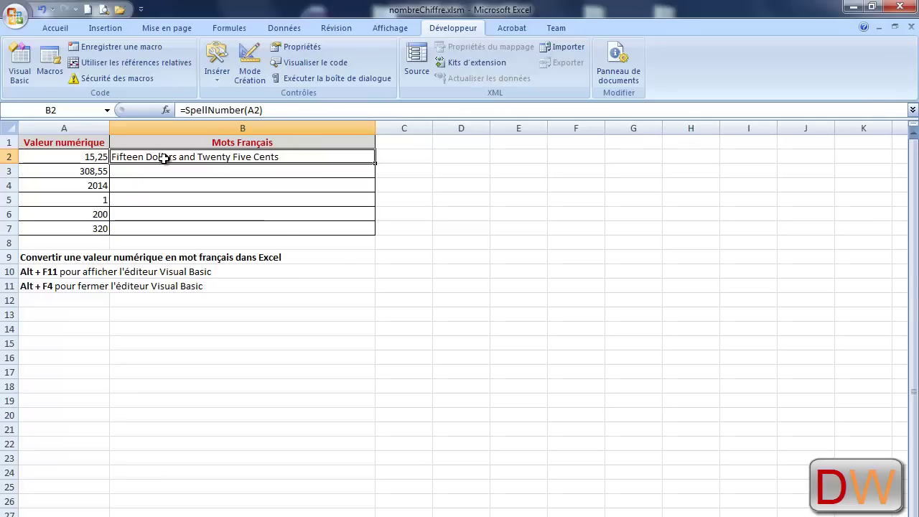
- Reopen the Visual Basic editor and overwrite the word Thousand with Mille
{"action": "left_click", "coordinate": [19, 74]}
{"action": "scroll", "coordinate": [439, 260], "scroll_direction": "up", "scroll_amount": 1}
{"action": "scroll", "coordinate": [439, 260], "scroll_direction": "up", "scroll_amount": 5}
{"action": "scroll", "coordinate": [439, 260], "scroll_direction": "up", "scroll_amount": 10}
{"action": "scroll", "coordinate": [439, 260], "scroll_direction": "up", "scroll_amount": 5}
{"action": "scroll", "coordinate": [439, 260], "scroll_direction": "up", "scroll_amount": 3}
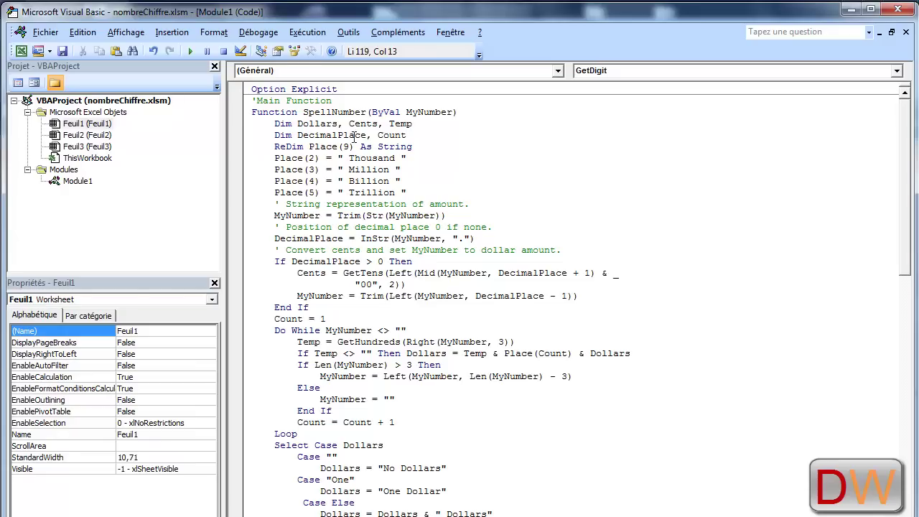
{"action": "double_click", "coordinate": [369, 157]}
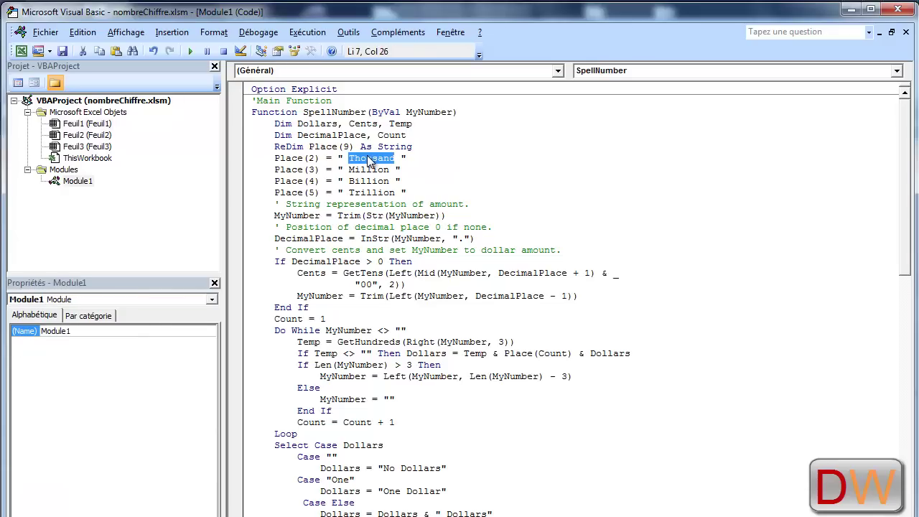
{"action": "type", "text": "Mille"}
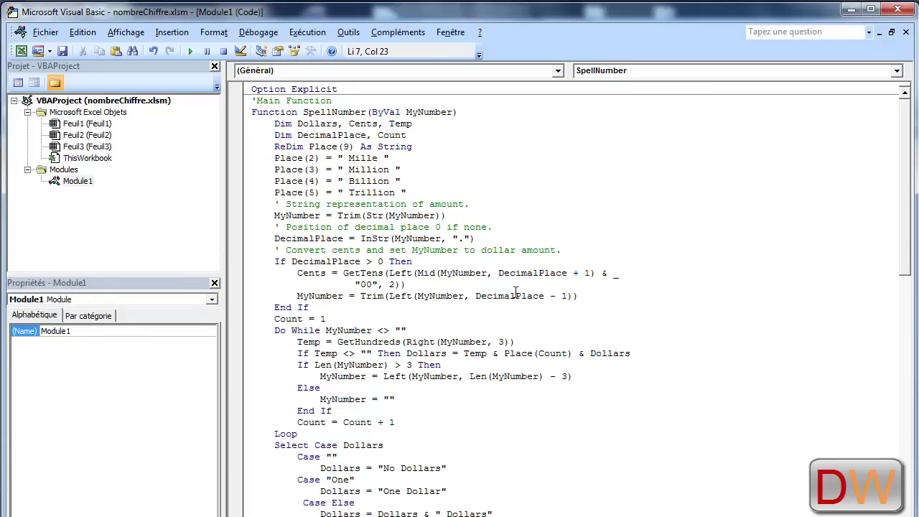
- Highlight the English currency wordings: No Dollars, One Dollar, and No Cents, and One Cent
{"action": "scroll", "coordinate": [515, 290], "scroll_direction": "down", "scroll_amount": 1}
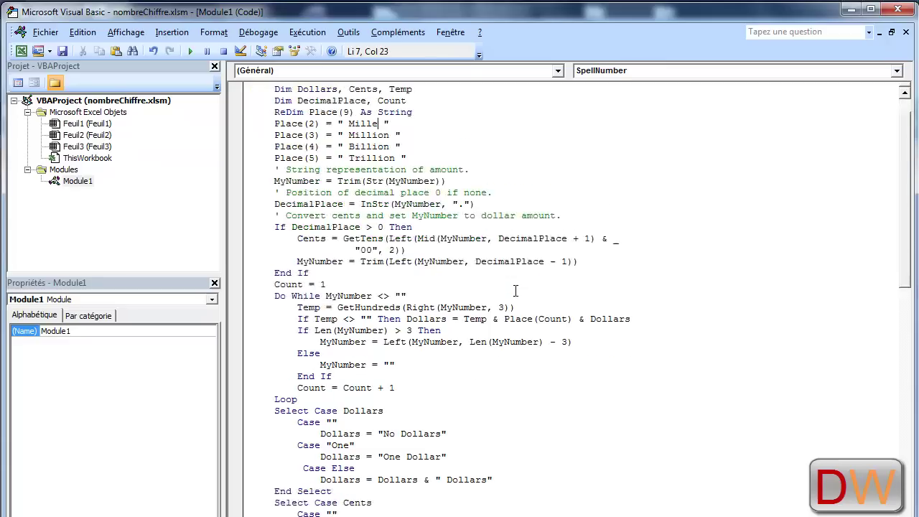
{"action": "scroll", "coordinate": [515, 291], "scroll_direction": "down", "scroll_amount": 1}
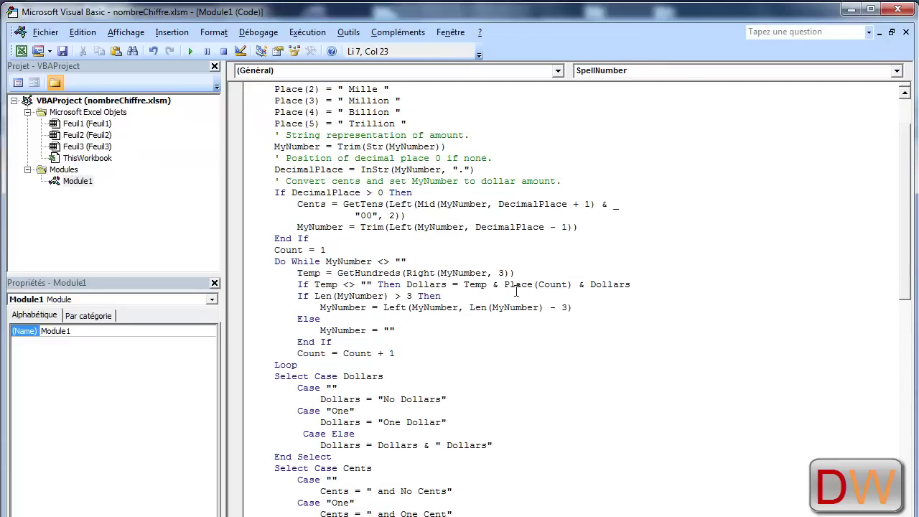
{"action": "scroll", "coordinate": [516, 290], "scroll_direction": "down", "scroll_amount": 1}
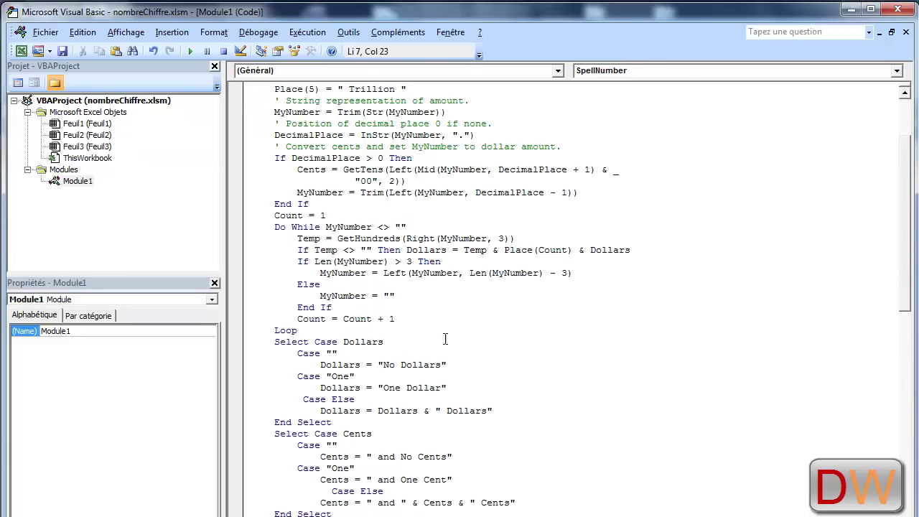
{"action": "left_click_drag", "start_coordinate": [440, 365], "coordinate": [384, 367]}
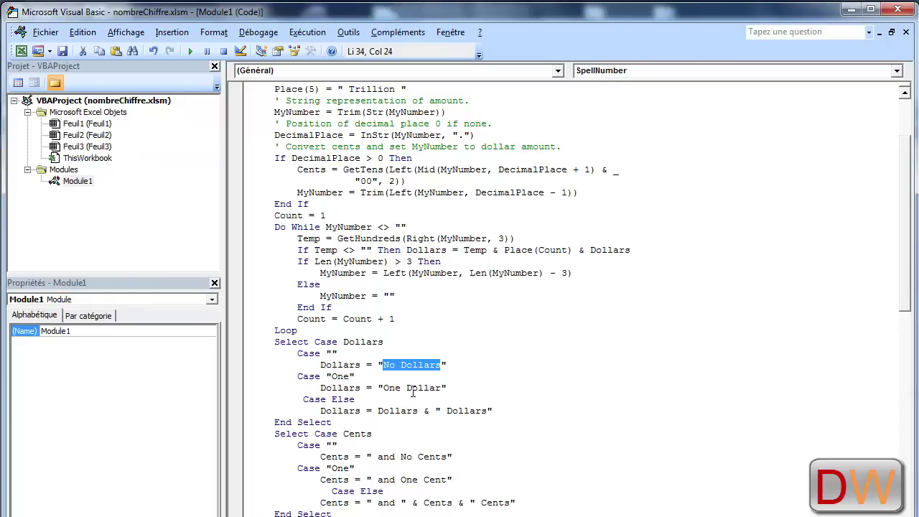
{"action": "left_click_drag", "start_coordinate": [435, 388], "coordinate": [395, 388]}
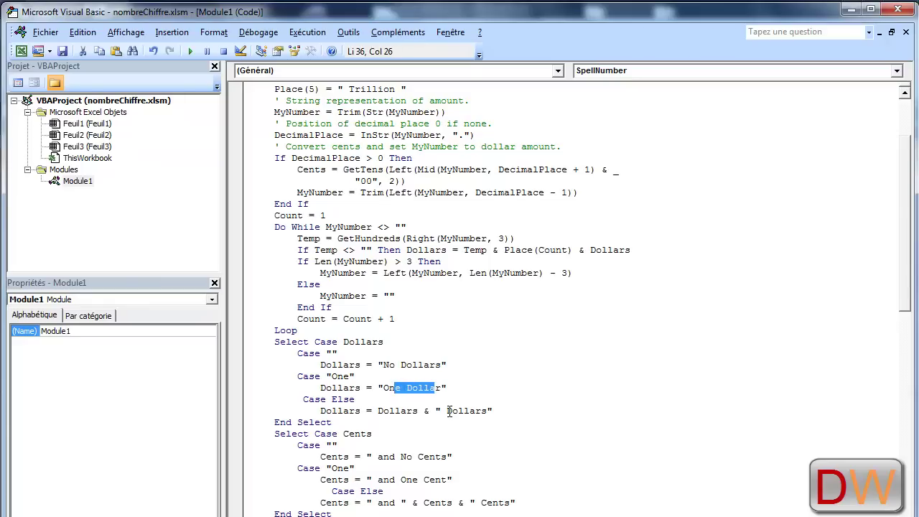
{"action": "left_click_drag", "start_coordinate": [448, 411], "coordinate": [475, 412]}
{"action": "scroll", "coordinate": [473, 420], "scroll_direction": "down", "scroll_amount": 2}
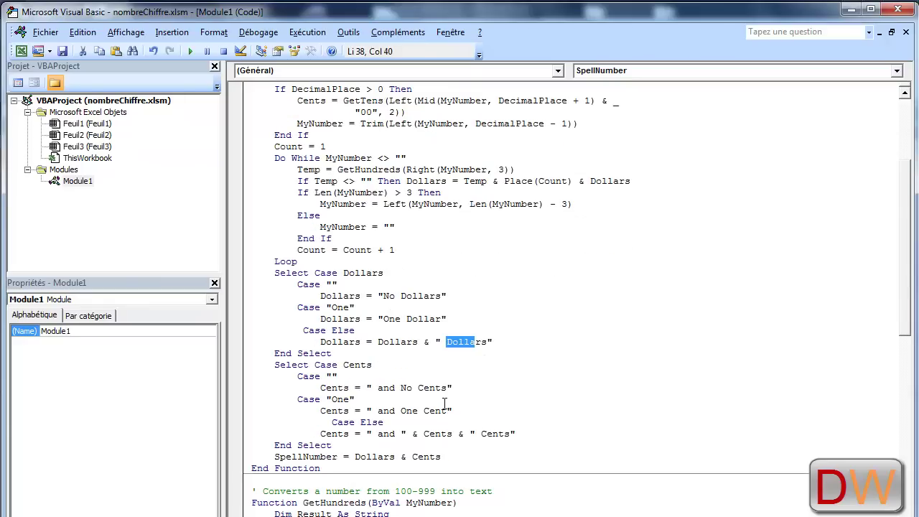
{"action": "scroll", "coordinate": [445, 403], "scroll_direction": "down", "scroll_amount": 3}
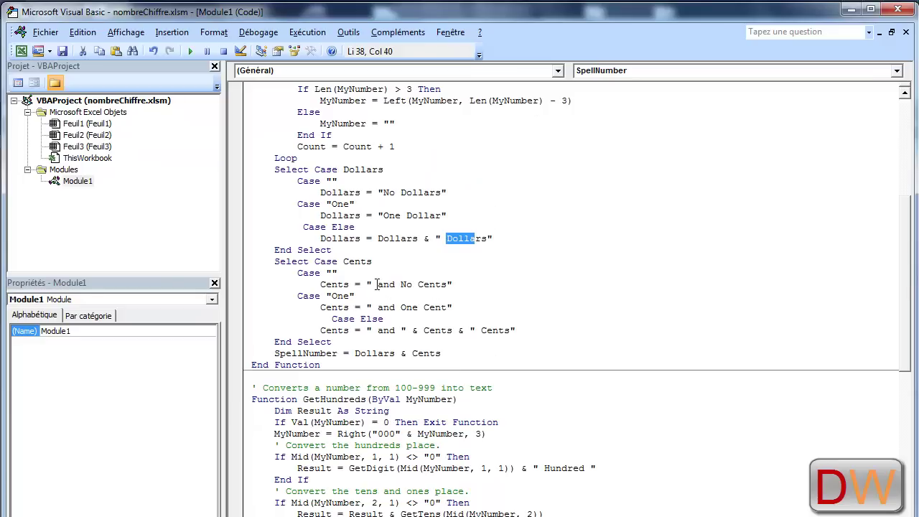
{"action": "left_click_drag", "start_coordinate": [376, 284], "coordinate": [441, 291]}
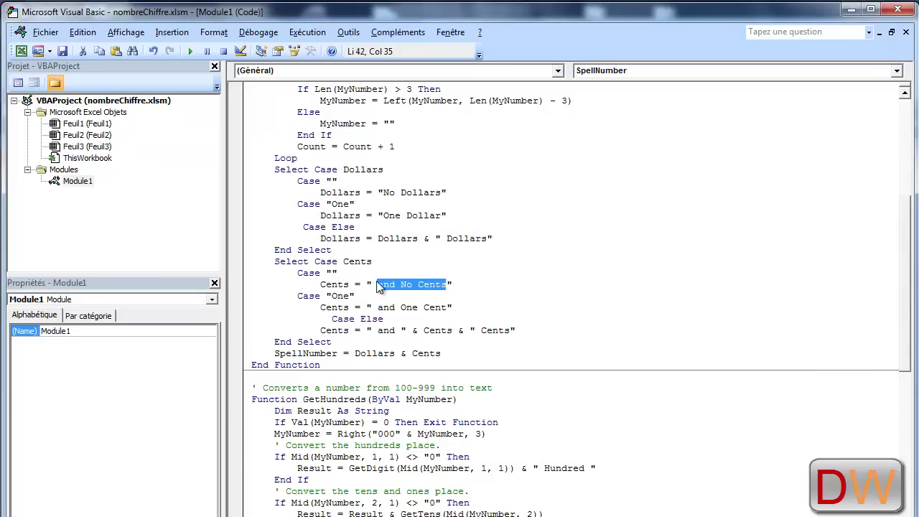
{"action": "left_click_drag", "start_coordinate": [377, 307], "coordinate": [423, 308]}
{"action": "left_click_drag", "start_coordinate": [487, 330], "coordinate": [509, 330]}
{"action": "scroll", "coordinate": [511, 405], "scroll_direction": "down", "scroll_amount": 2}
{"action": "left_click_drag", "start_coordinate": [545, 399], "coordinate": [579, 399]}
{"action": "scroll", "coordinate": [515, 407], "scroll_direction": "down", "scroll_amount": 1}
{"action": "scroll", "coordinate": [516, 405], "scroll_direction": "down", "scroll_amount": 2}
{"action": "scroll", "coordinate": [516, 405], "scroll_direction": "down", "scroll_amount": 2}
{"action": "scroll", "coordinate": [502, 399], "scroll_direction": "down", "scroll_amount": 2}
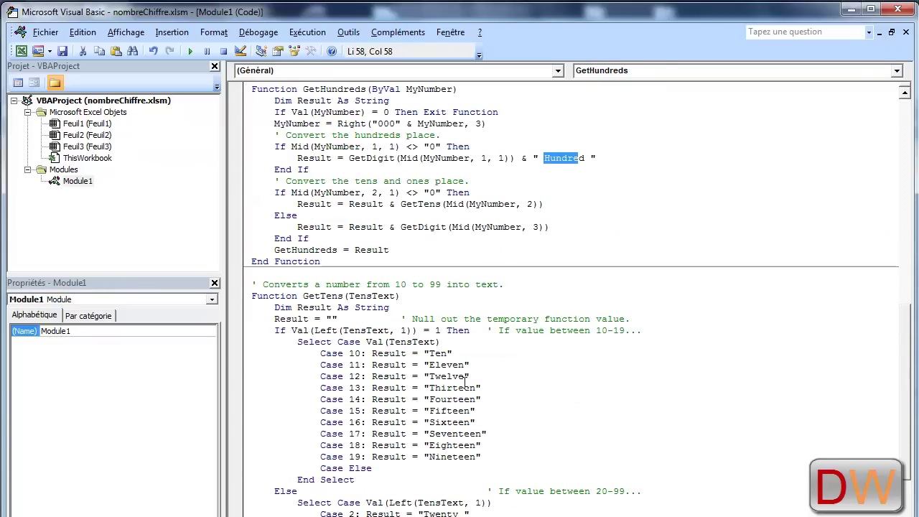
- Point out Ten, Twenty, Ninety and One in GetTens and GetDigit, then select all module code
{"action": "left_click", "coordinate": [434, 353]}
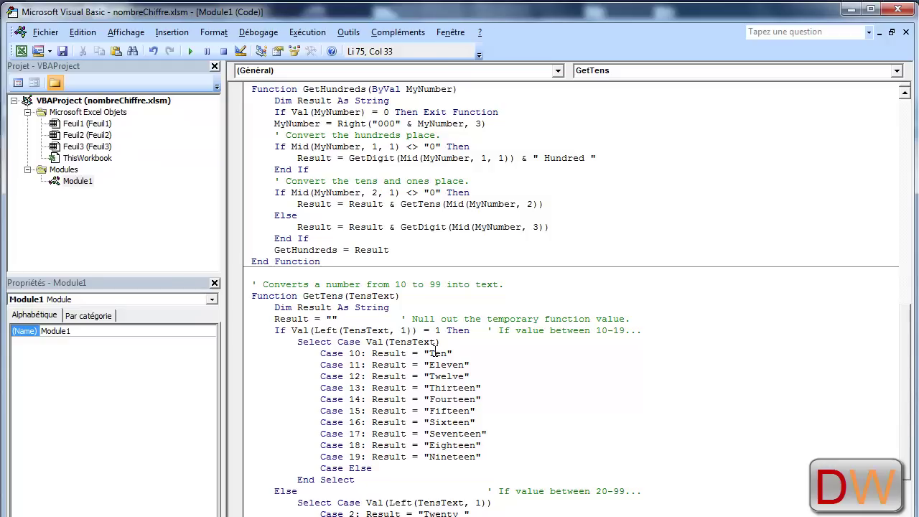
{"action": "scroll", "coordinate": [444, 457], "scroll_direction": "down", "scroll_amount": 2}
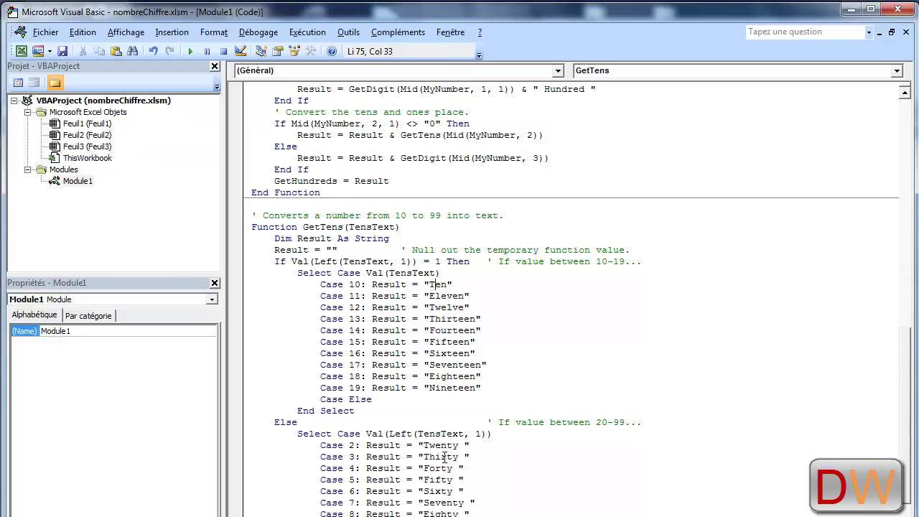
{"action": "left_click", "coordinate": [441, 445]}
{"action": "scroll", "coordinate": [441, 453], "scroll_direction": "down", "scroll_amount": 1}
{"action": "scroll", "coordinate": [441, 463], "scroll_direction": "down", "scroll_amount": 2}
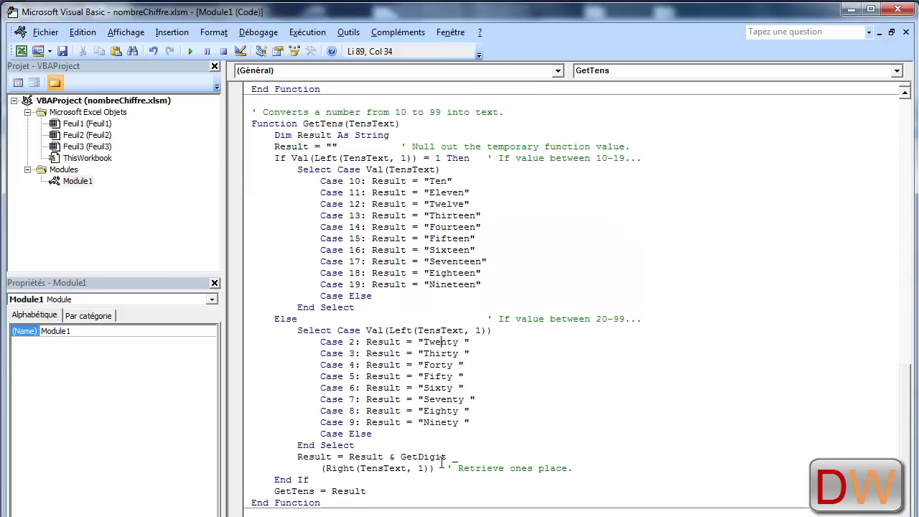
{"action": "left_click", "coordinate": [440, 423]}
{"action": "scroll", "coordinate": [441, 422], "scroll_direction": "down", "scroll_amount": 3}
{"action": "scroll", "coordinate": [438, 412], "scroll_direction": "down", "scroll_amount": 1}
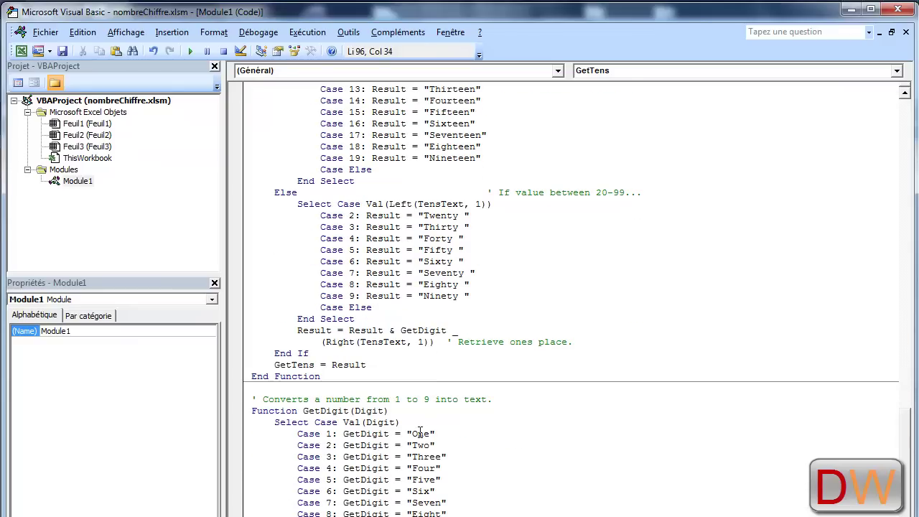
{"action": "left_click", "coordinate": [420, 434]}
{"action": "key", "text": "Down"}
{"action": "key", "text": "Down"}
{"action": "key", "text": "Down"}
{"action": "key", "text": "ctrl+a"}
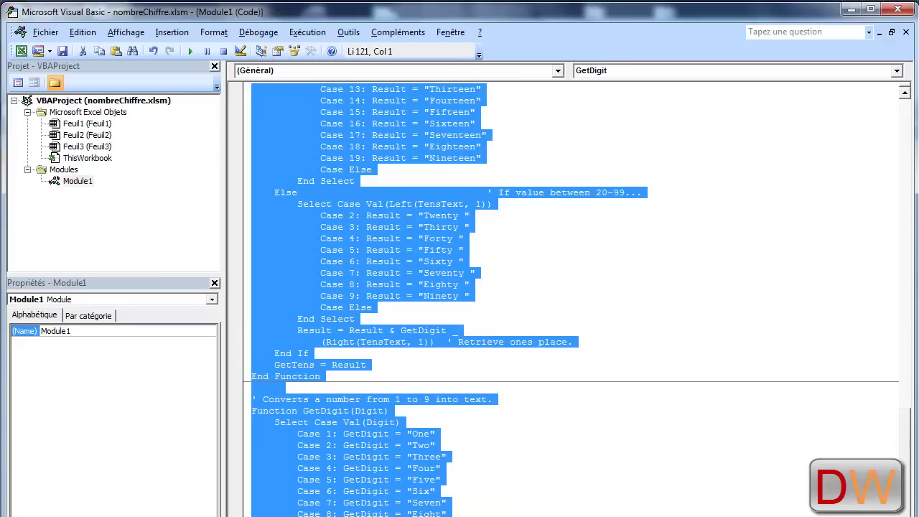
- Copy all the French code from spellNumber.txt in Notepad, then minimize it
{"action": "key", "text": "alt+Tab"}
{"action": "scroll", "coordinate": [371, 442], "scroll_direction": "up", "scroll_amount": 2}
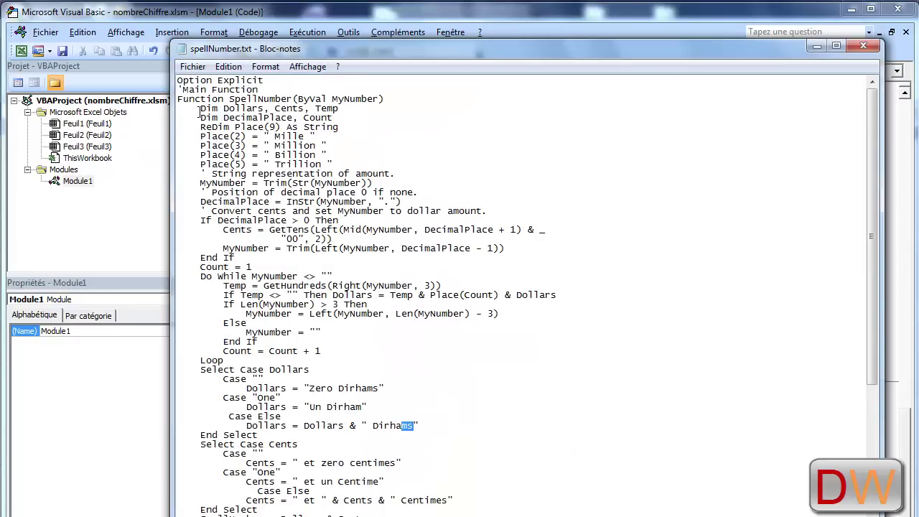
{"action": "left_click", "coordinate": [227, 66]}
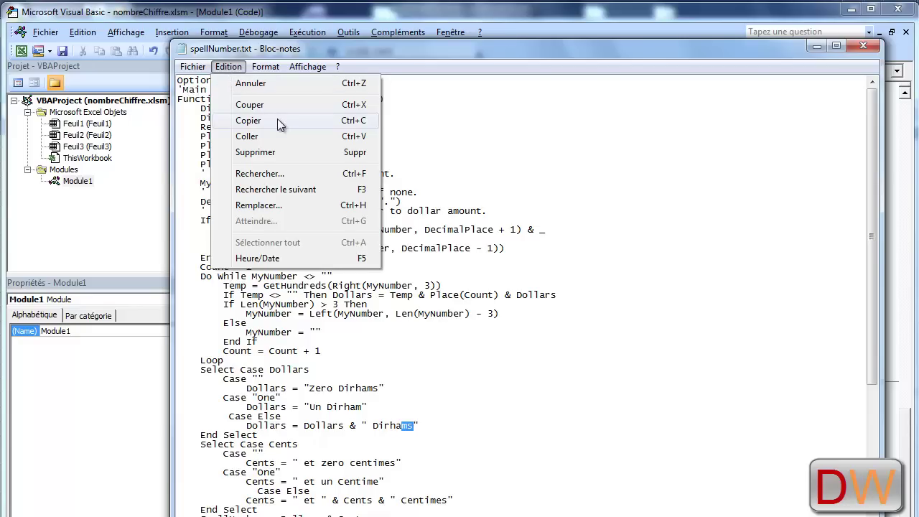
{"action": "left_click", "coordinate": [410, 129]}
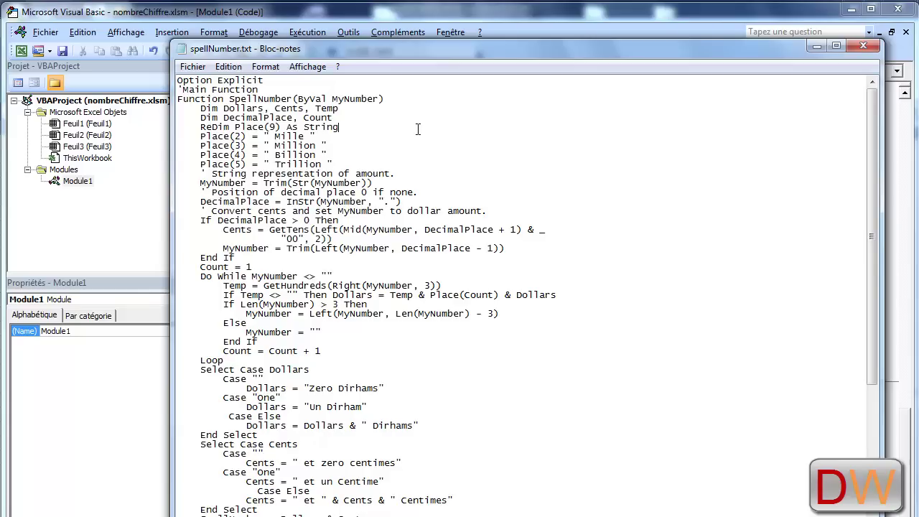
{"action": "key", "text": "ctrl+a"}
{"action": "right_click", "coordinate": [237, 244]}
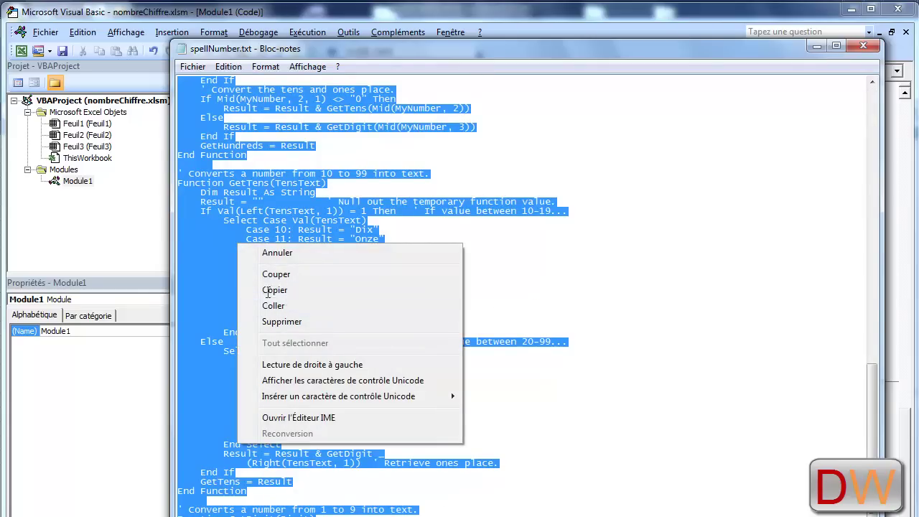
{"action": "left_click", "coordinate": [273, 289]}
{"action": "left_click", "coordinate": [816, 51]}
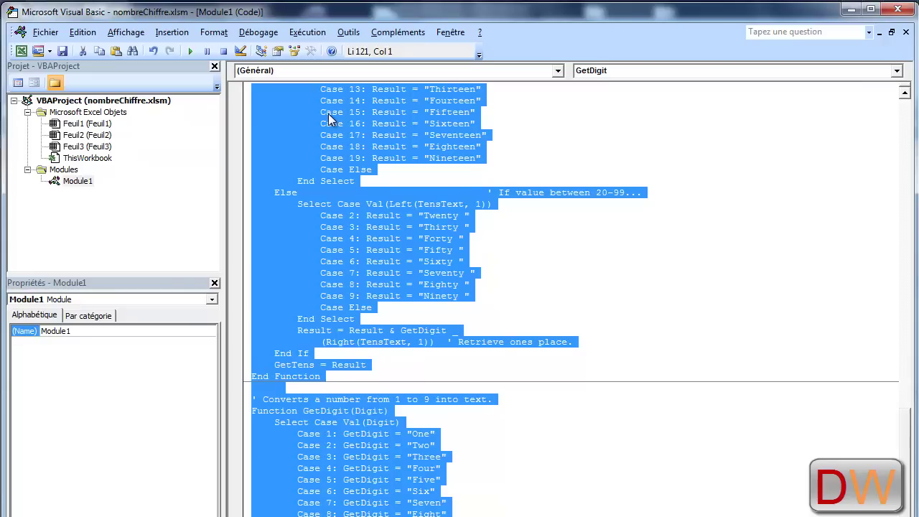
- Paste the French code over Module1's English code and close the editor
{"action": "right_click", "coordinate": [328, 113]}
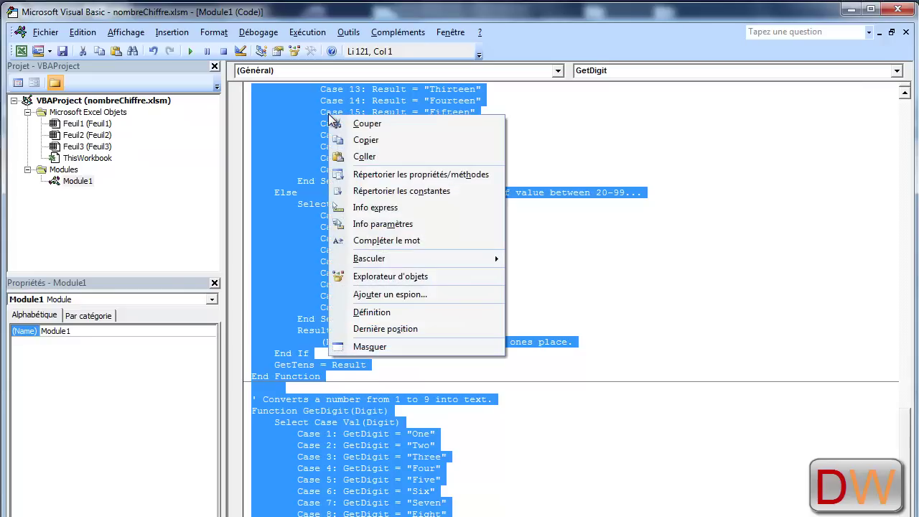
{"action": "left_click", "coordinate": [398, 157]}
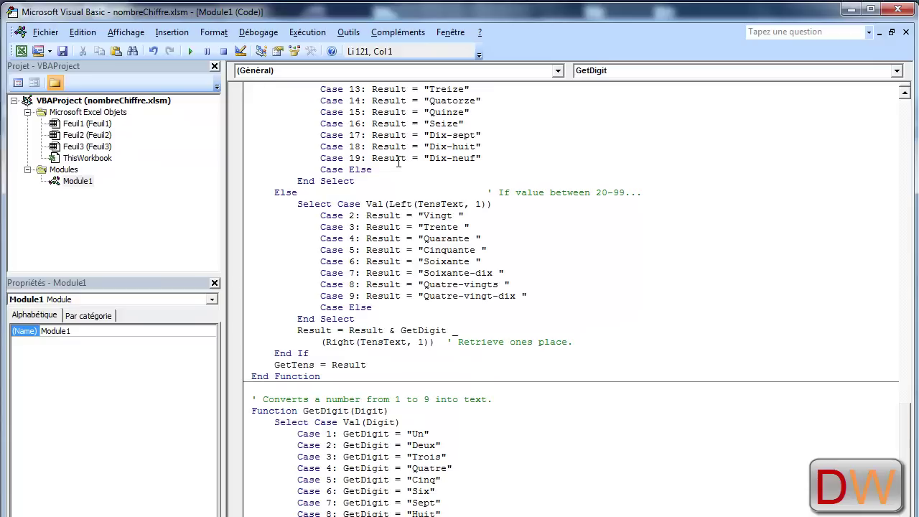
{"action": "left_click", "coordinate": [903, 10]}
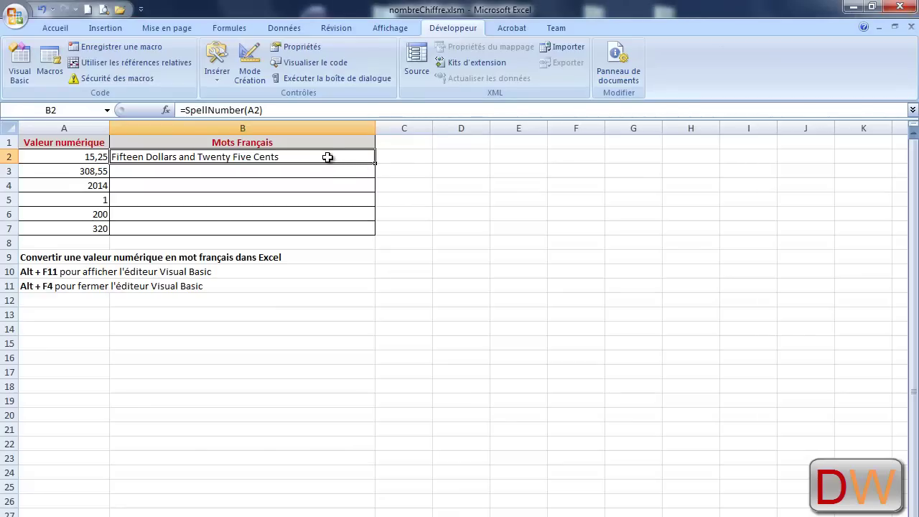
- Enter =SpellNumber(A2) in B2 so it reads 'Quinze Dirhams et Vingt Cinq Centimes'
{"action": "type", "text": "="}
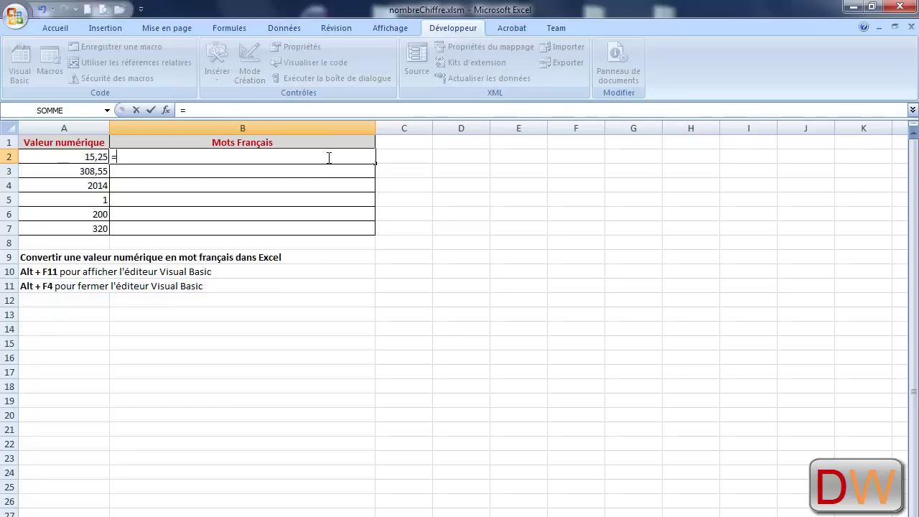
{"action": "type", "text": "spel"}
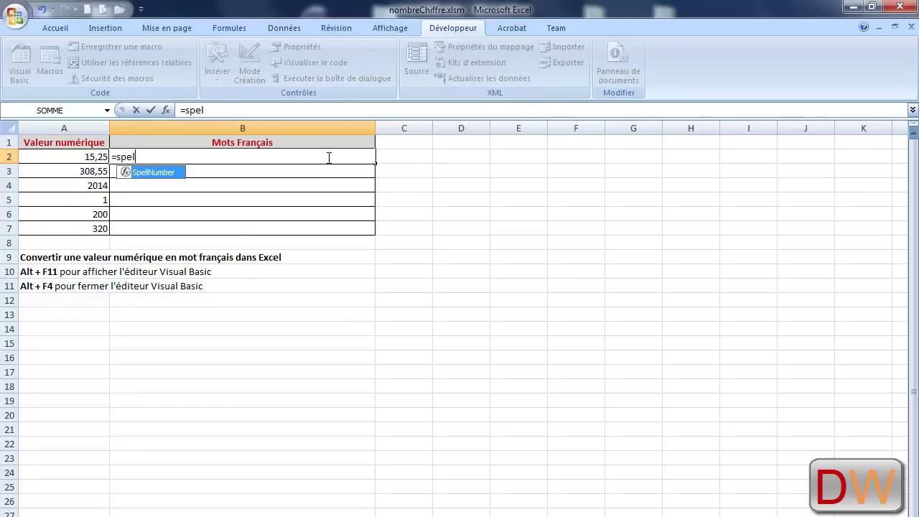
{"action": "key", "text": "Tab"}
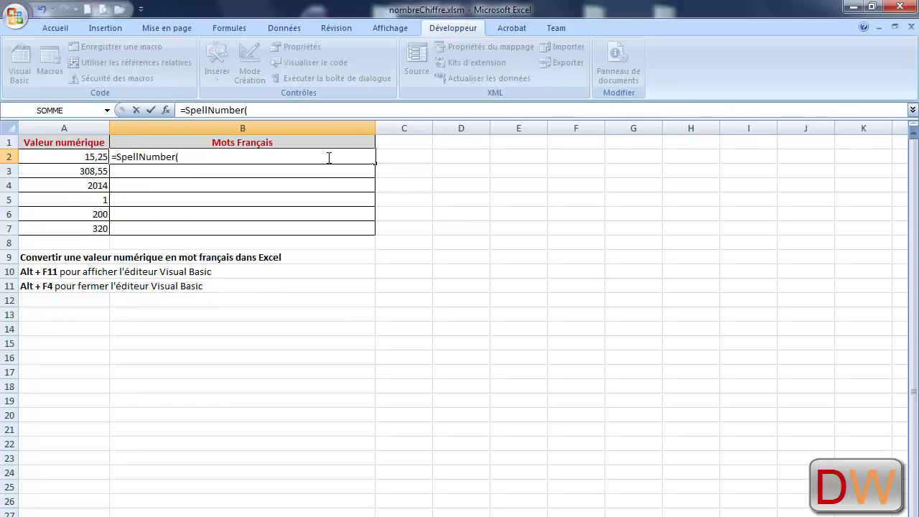
{"action": "left_click", "coordinate": [87, 156]}
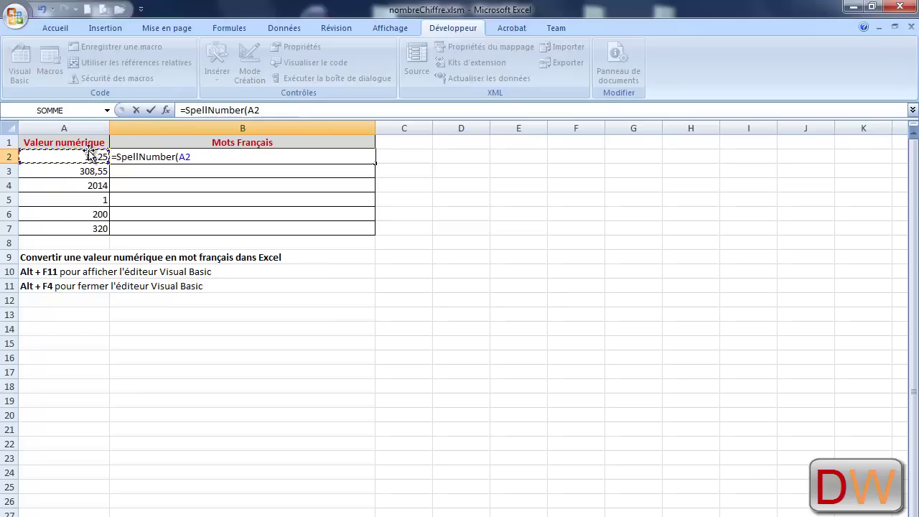
{"action": "type", "text": ")"}
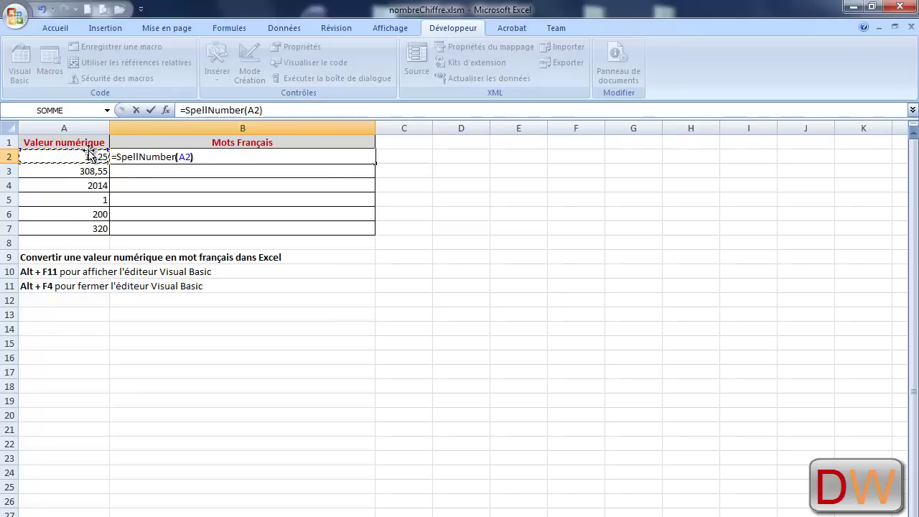
{"action": "key", "text": "Return"}
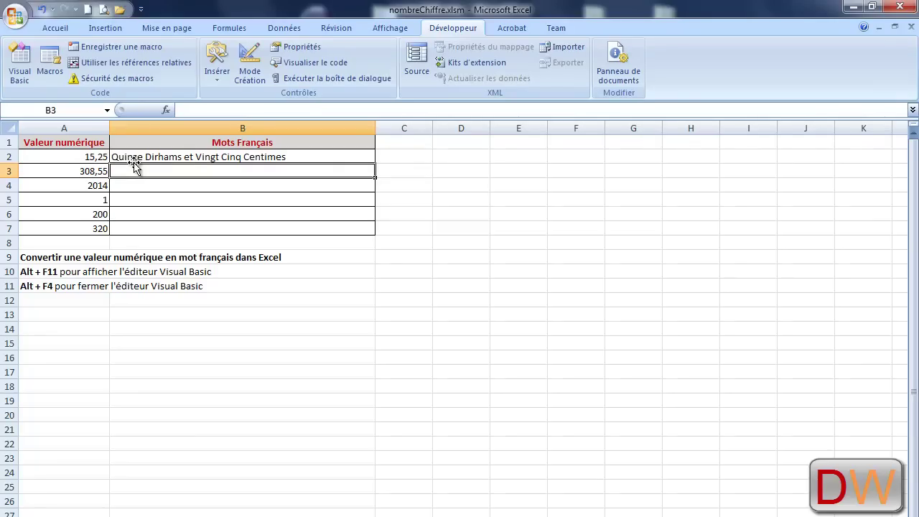
- Fill B2's SpellNumber formula down to B7 and check B3 shows 'Trois Cent Huit Dirhams et Cinquante Cinq Centimes'
{"action": "left_click", "coordinate": [352, 151]}
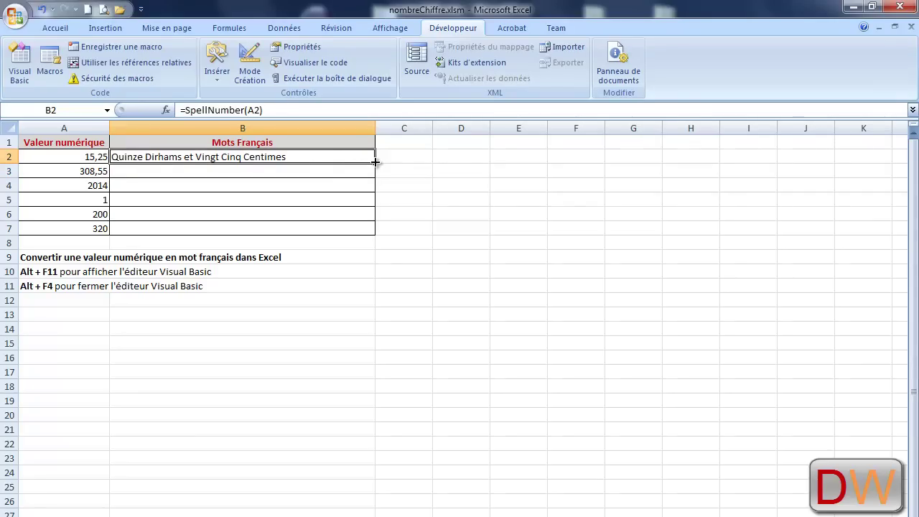
{"action": "left_click_drag", "start_coordinate": [375, 162], "coordinate": [375, 235]}
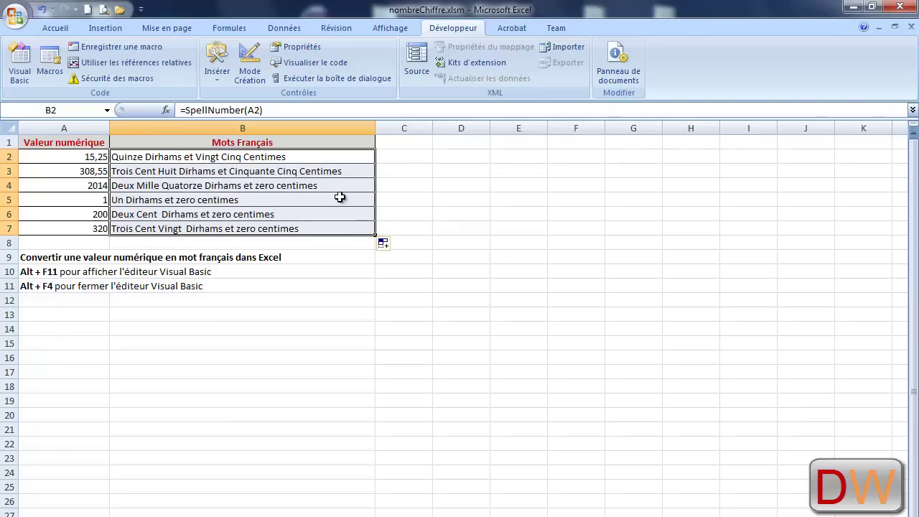
{"action": "left_click", "coordinate": [266, 175]}
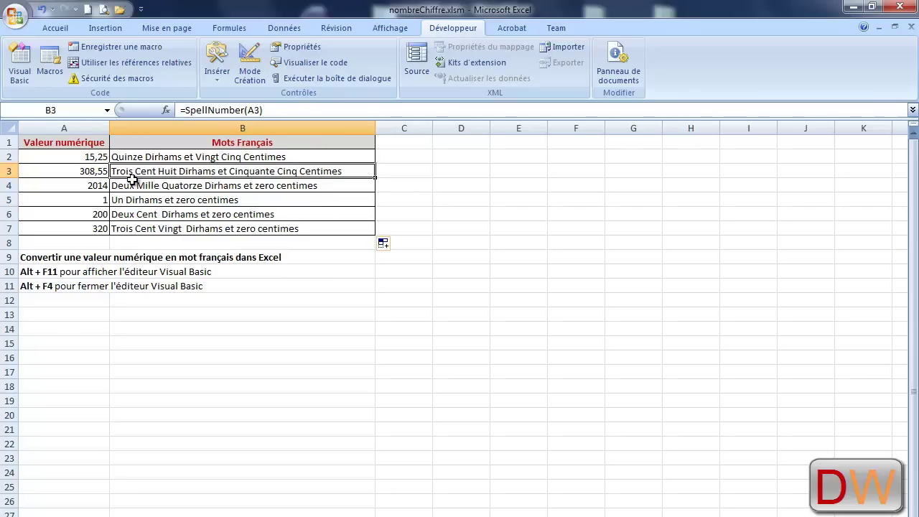